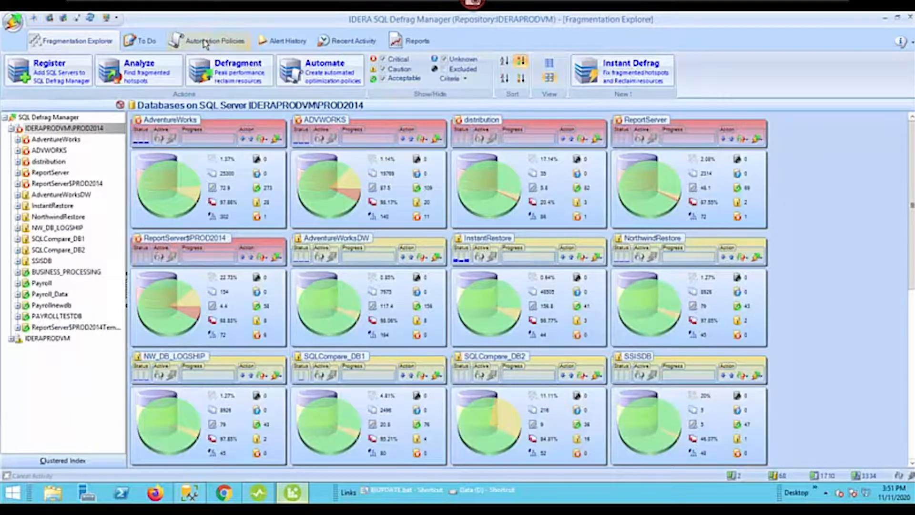
Start a new automation policy covering all registered servers, excluding the first index of the AdventureWorks AddressType table on IDERAPRODVM
left_click(205, 42)
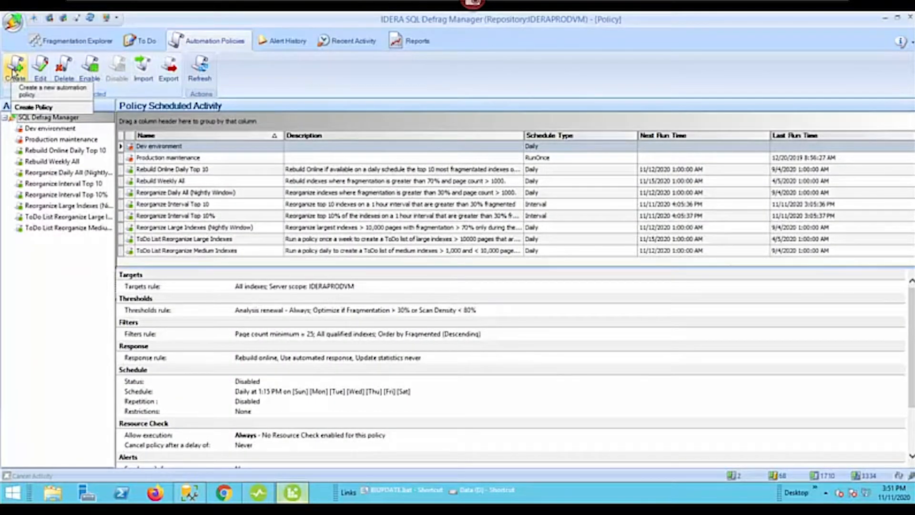
left_click(15, 72)
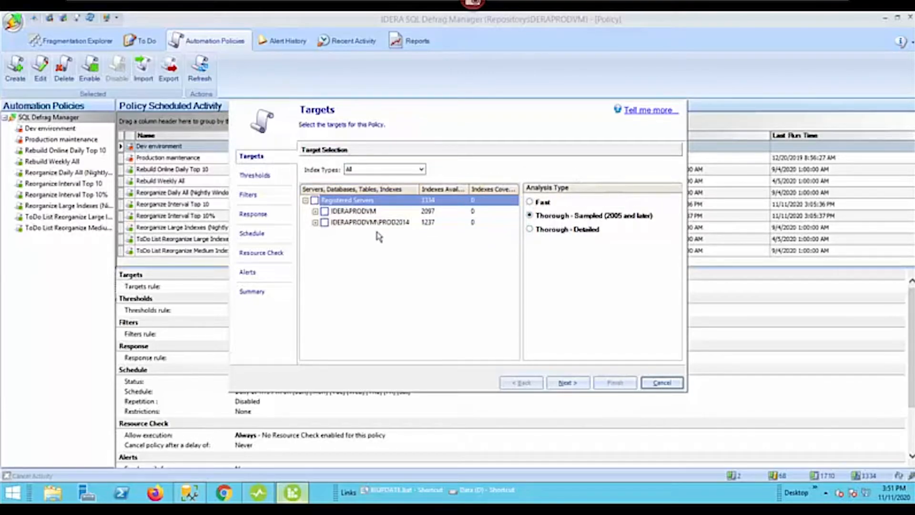
left_click(315, 200)
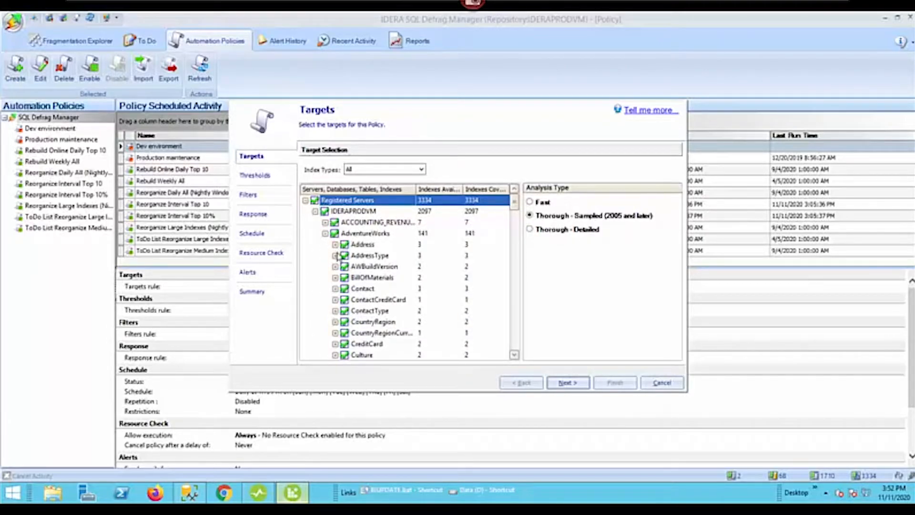
left_click(335, 256)
left_click(355, 267)
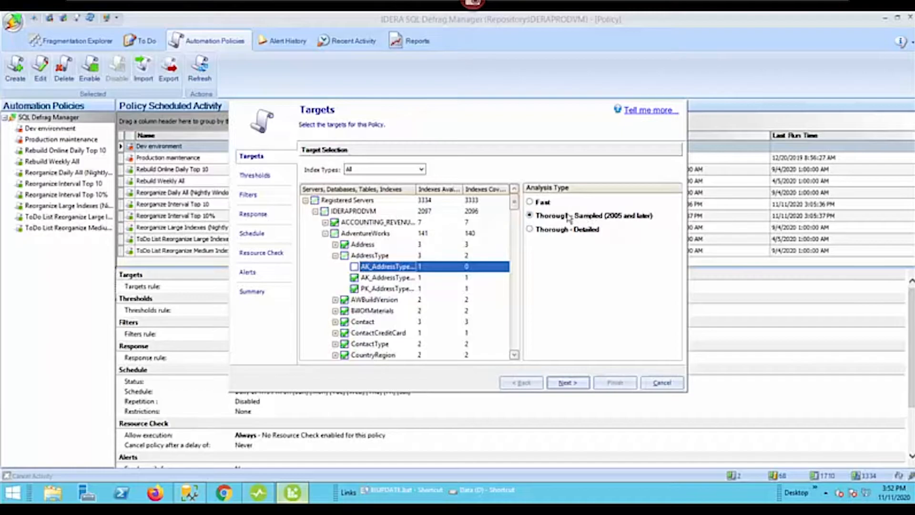
Set the policy's analysis type to Thorough - Detailed and enable the Scan Density threshold alongside Fragmentation
left_click(529, 230)
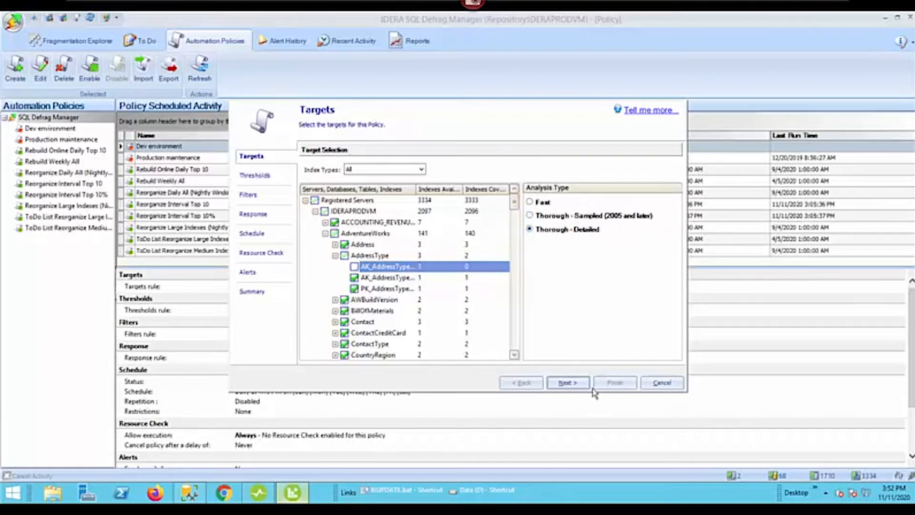
left_click(570, 388)
left_click(574, 385)
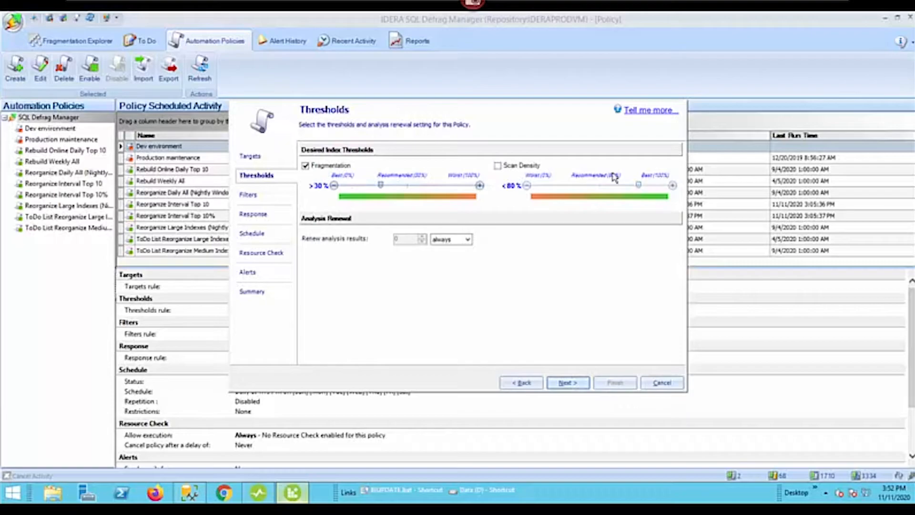
left_click(498, 167)
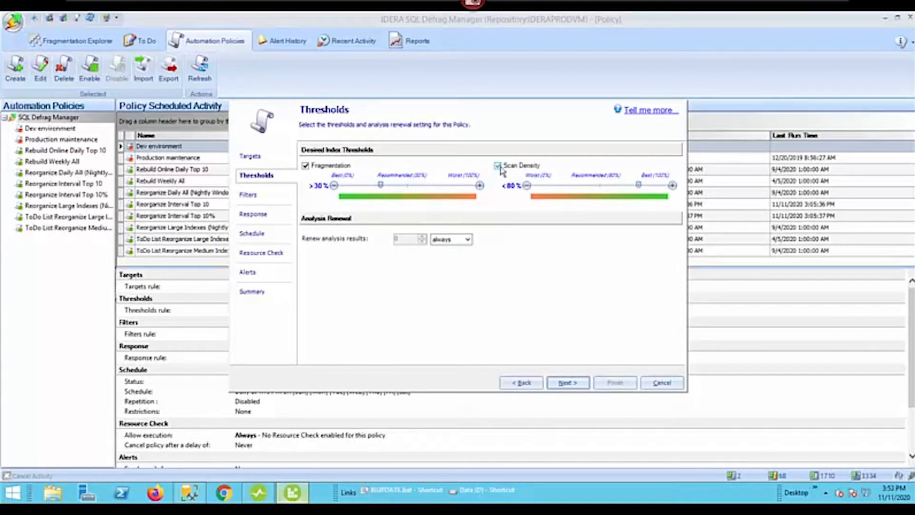
left_click(560, 382)
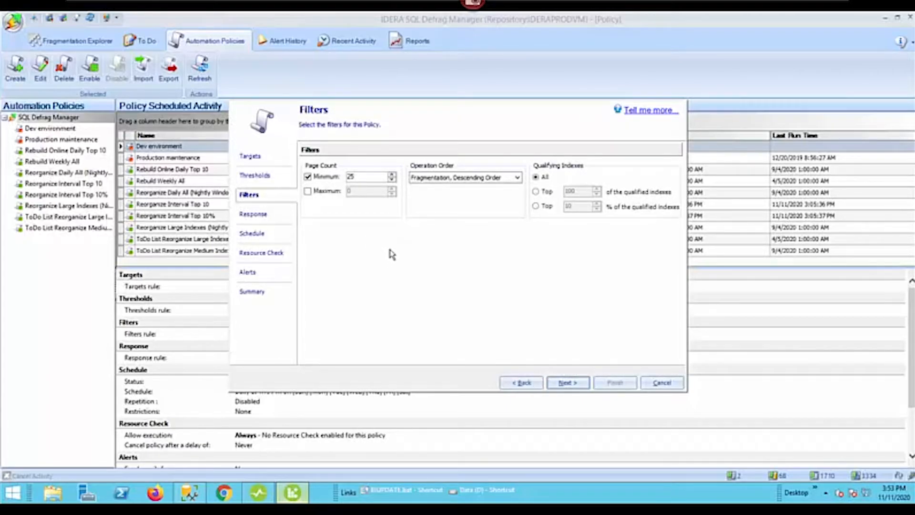
Review the available operation orders in the policy's filters and continue to the response settings
left_click(518, 178)
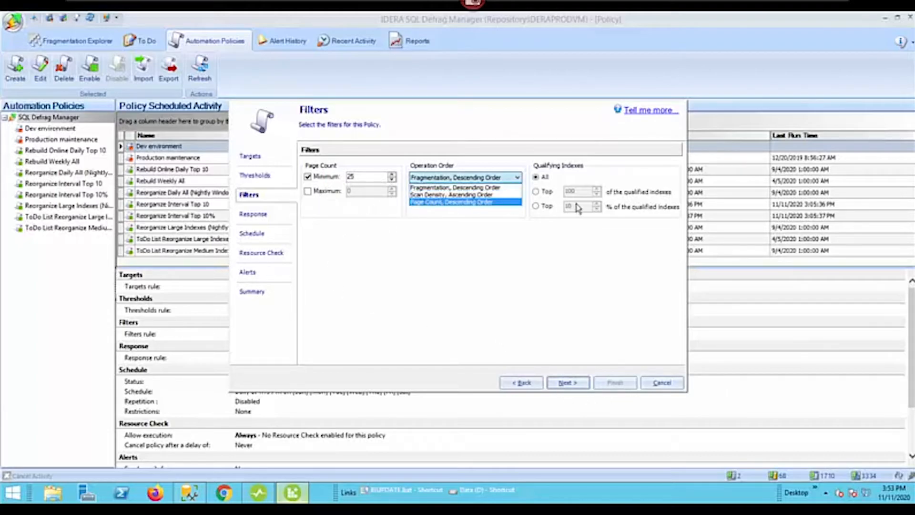
left_click(567, 384)
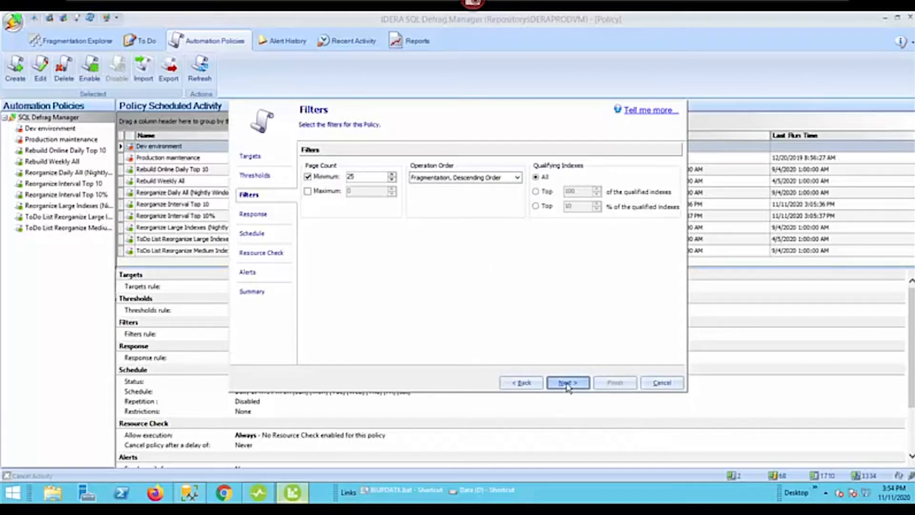
left_click(568, 384)
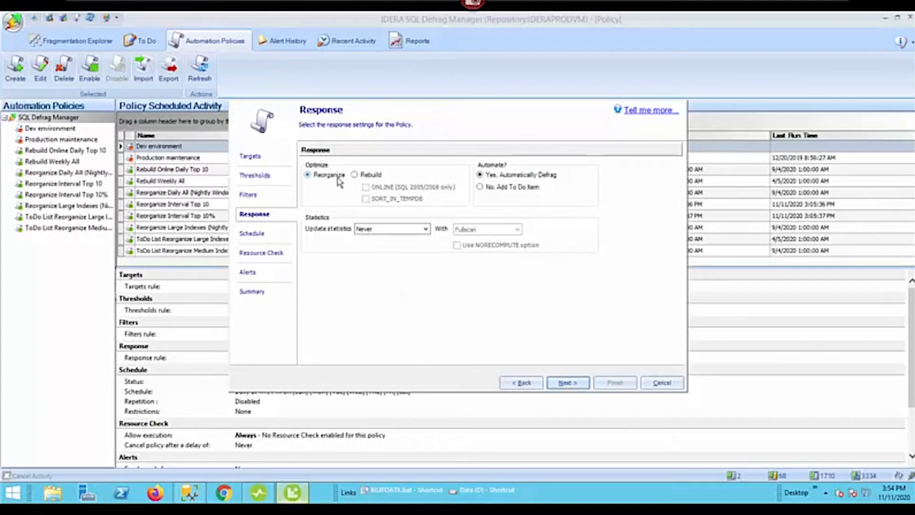
Set the policy's response to an online rebuild with automatic defragmentation, and check the options for updating statistics
left_click(354, 175)
left_click(365, 187)
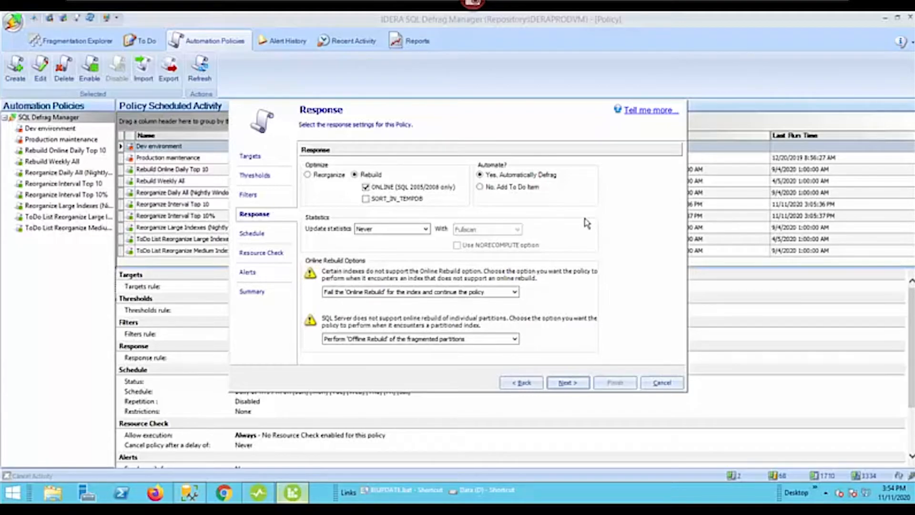
left_click(480, 188)
left_click(480, 175)
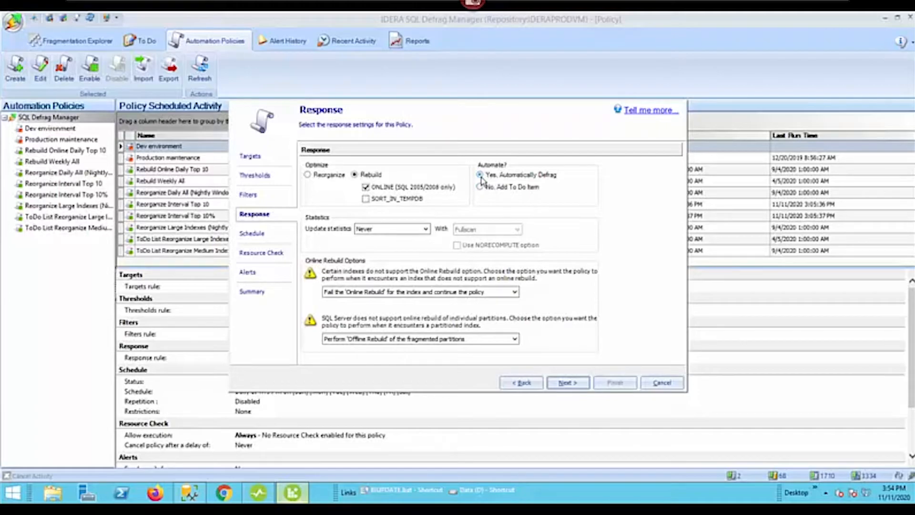
left_click(425, 230)
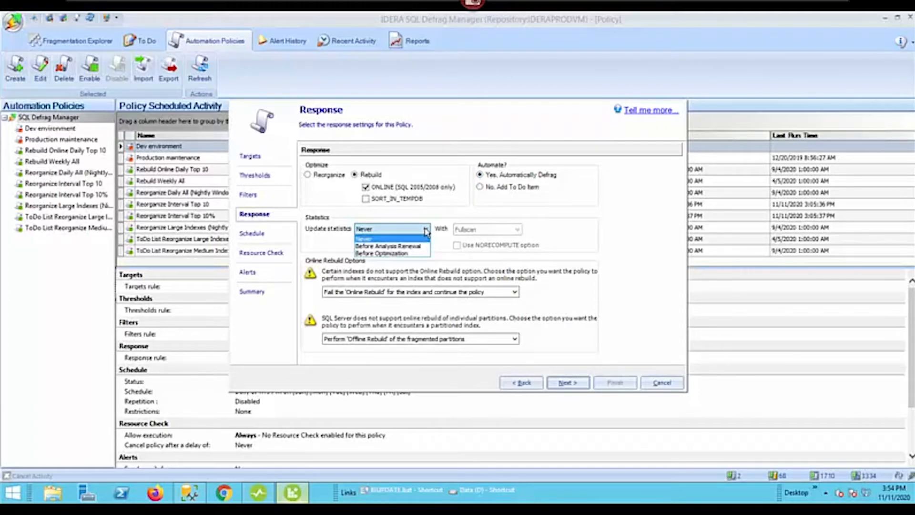
left_click(585, 218)
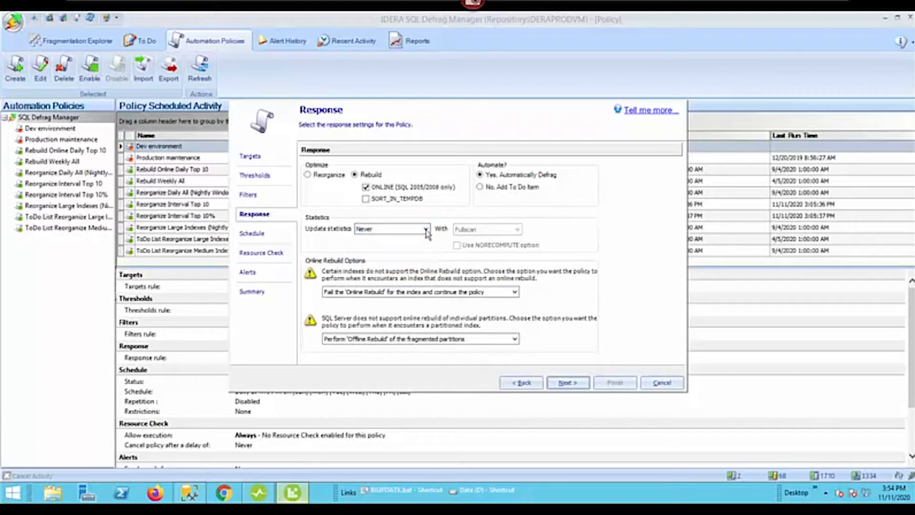
Review the policy's schedule, resource check and alert settings, including the default email configuration
left_click(256, 234)
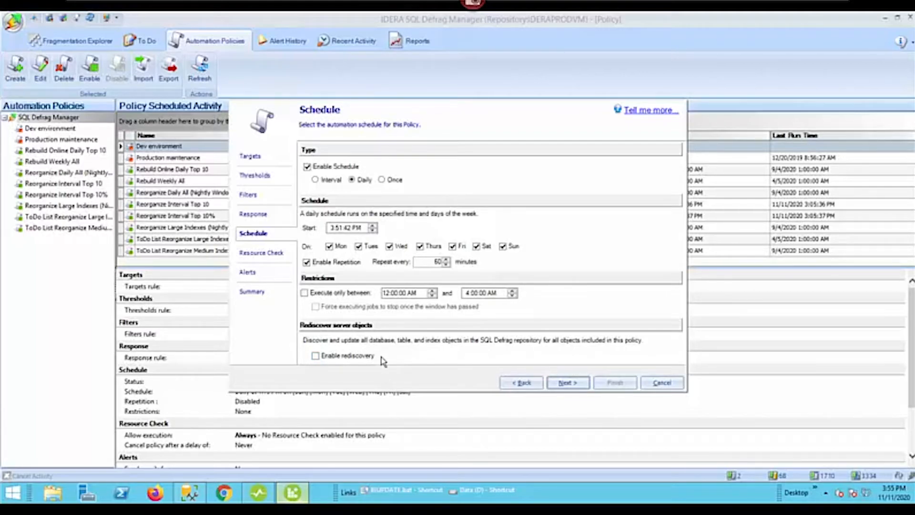
left_click(563, 384)
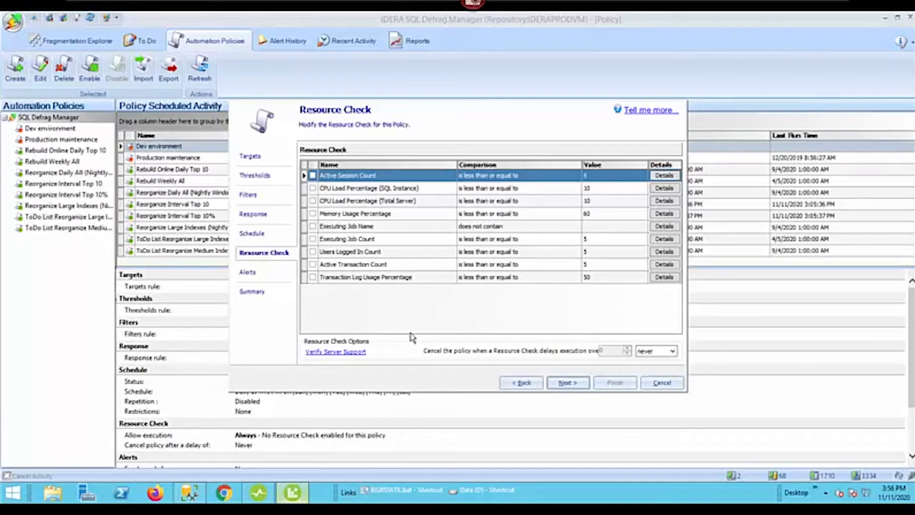
left_click(575, 386)
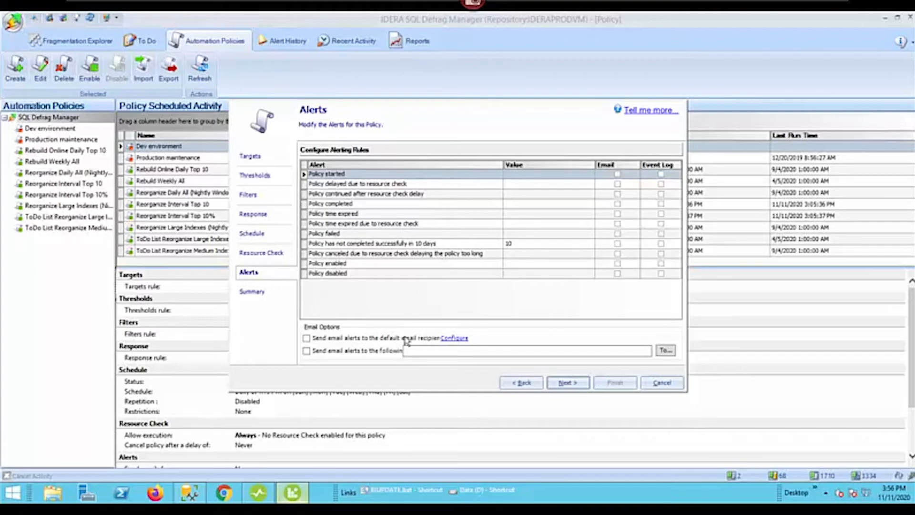
left_click(453, 338)
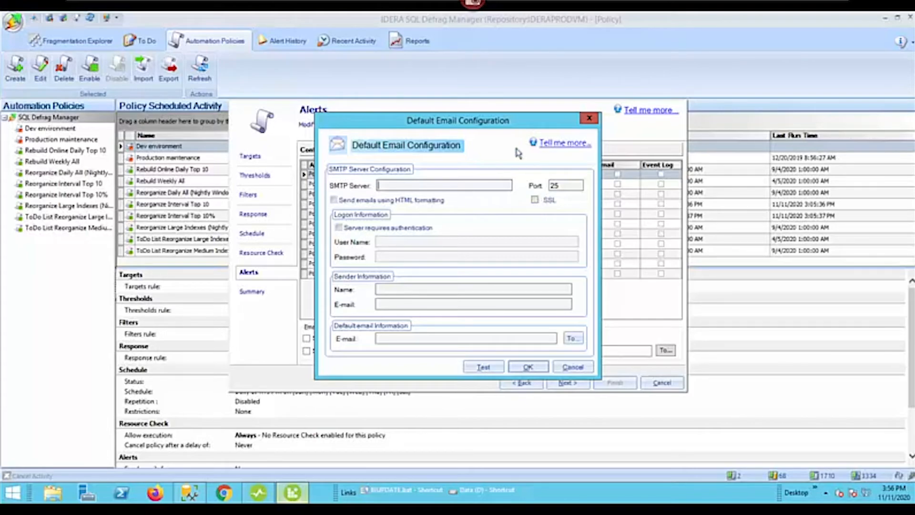
left_click(570, 368)
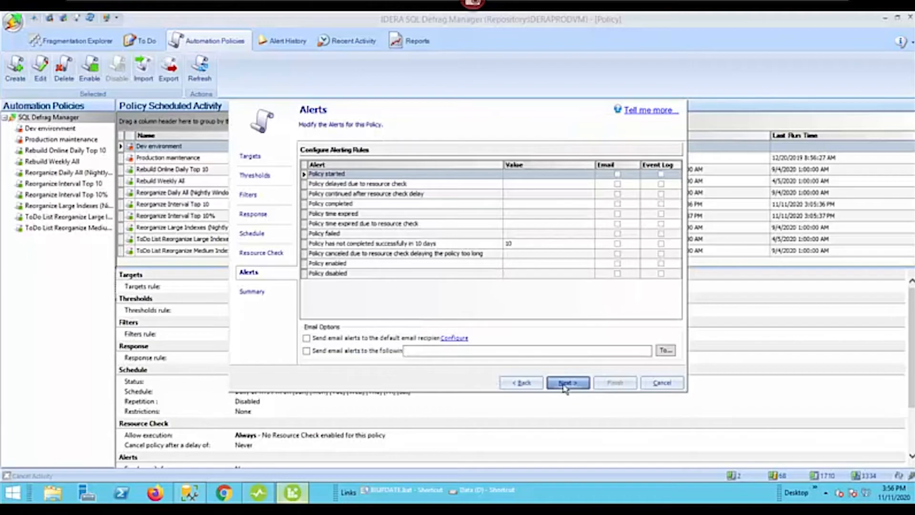
Review the policy's general properties on the summary page and cancel the policy without saving it
left_click(565, 384)
left_click(350, 167)
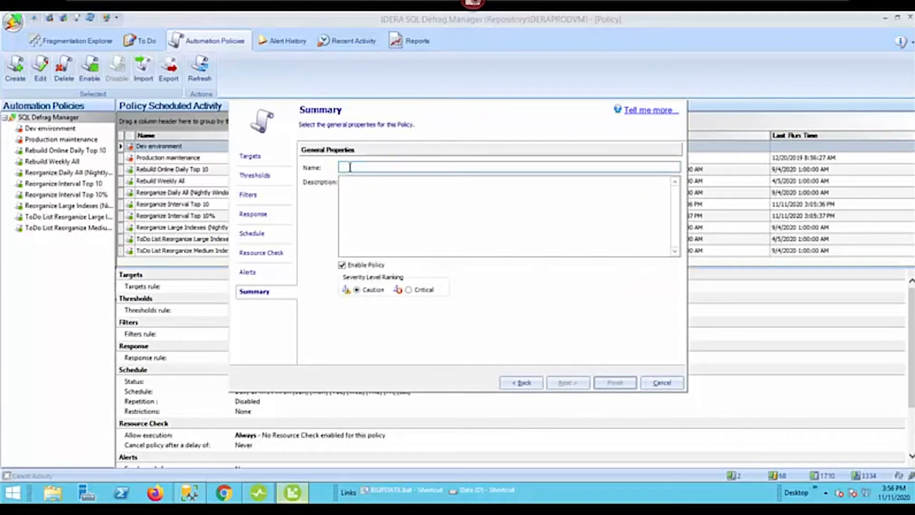
left_click(661, 383)
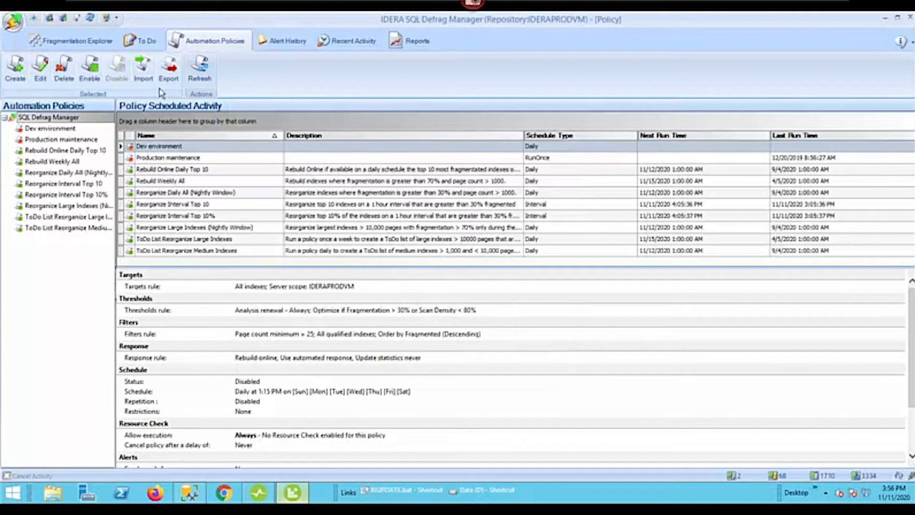
Review the Instant Defrag target selection for the databases on IDERAPRODVM and cancel without running it
left_click(81, 46)
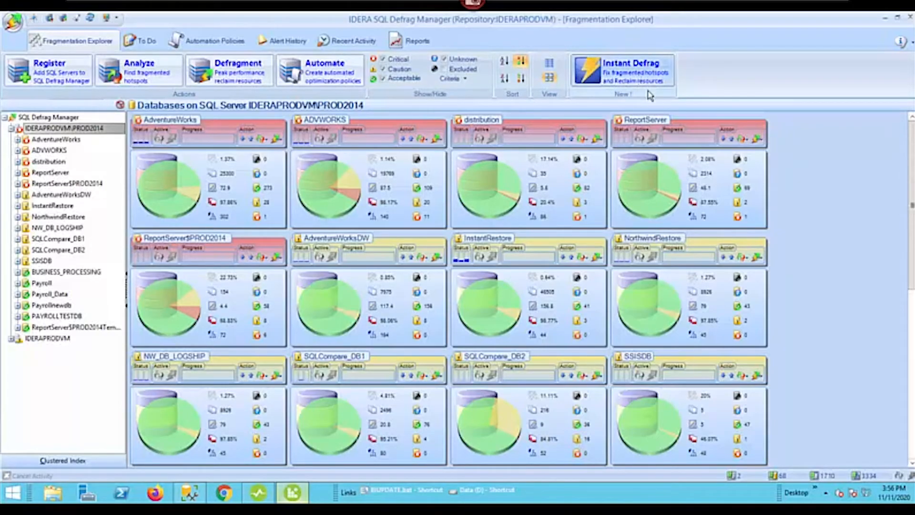
left_click(629, 75)
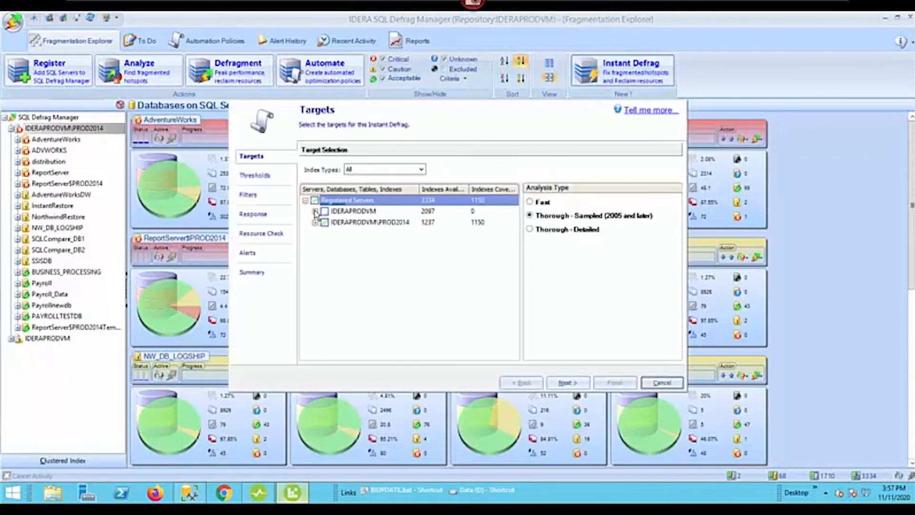
left_click(315, 211)
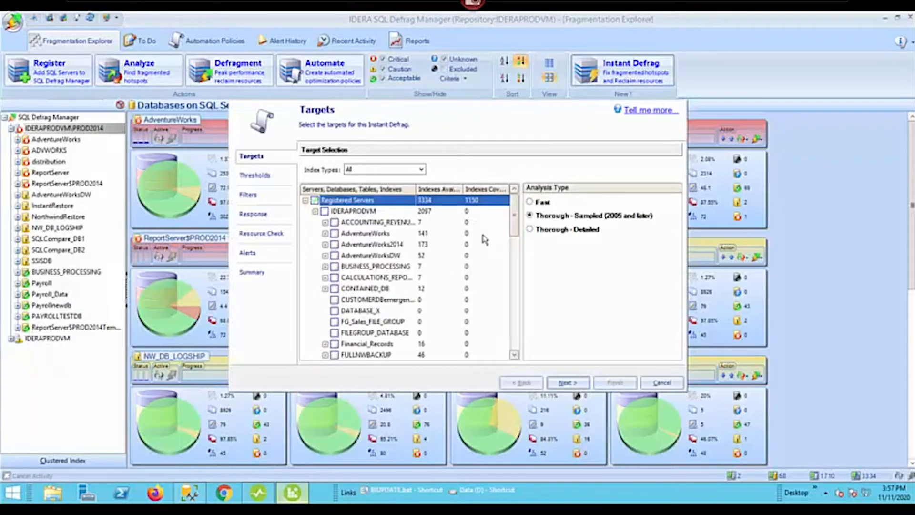
left_click_drag(515, 214, 514, 195)
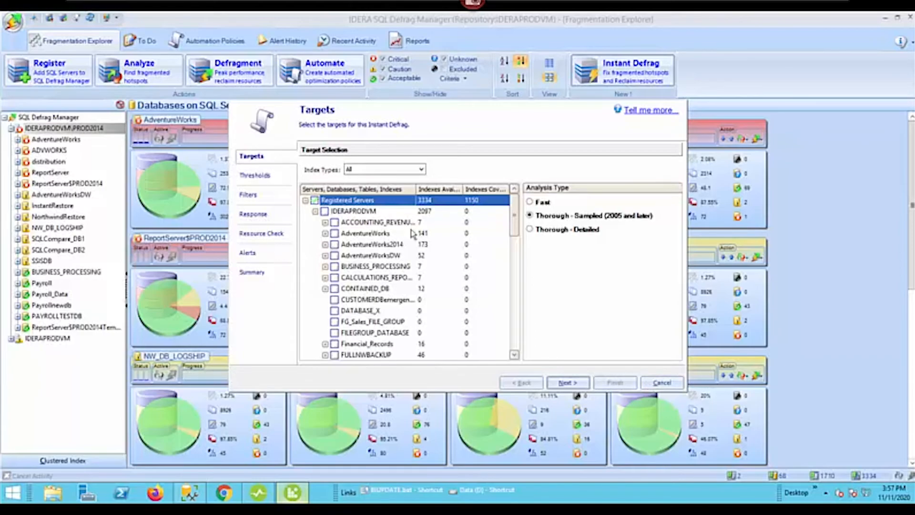
left_click(663, 383)
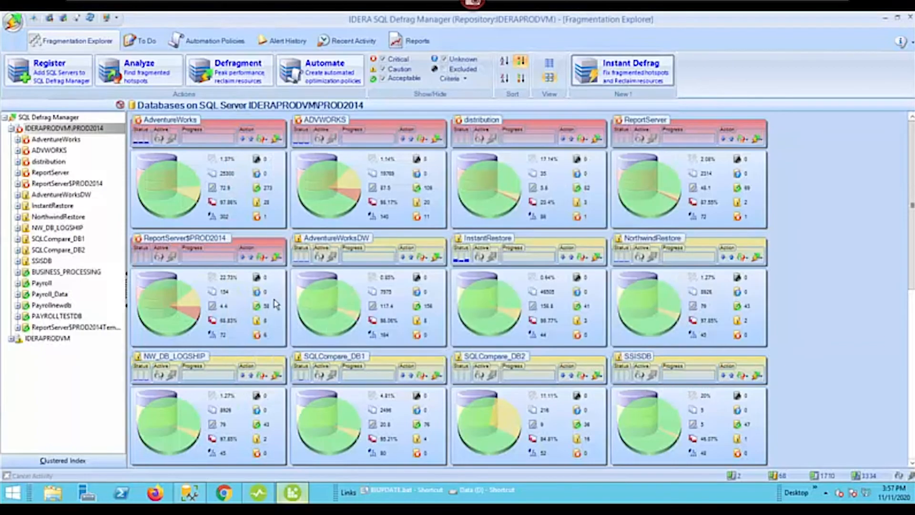